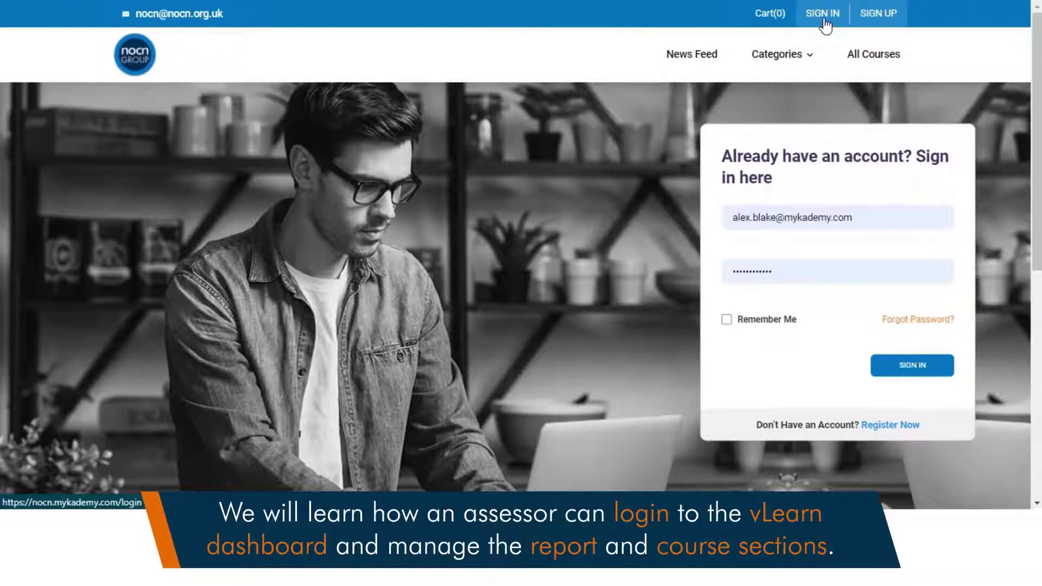
# Enter the assessor's email and password and sign in to vLearn.
pyautogui.click(787, 230)
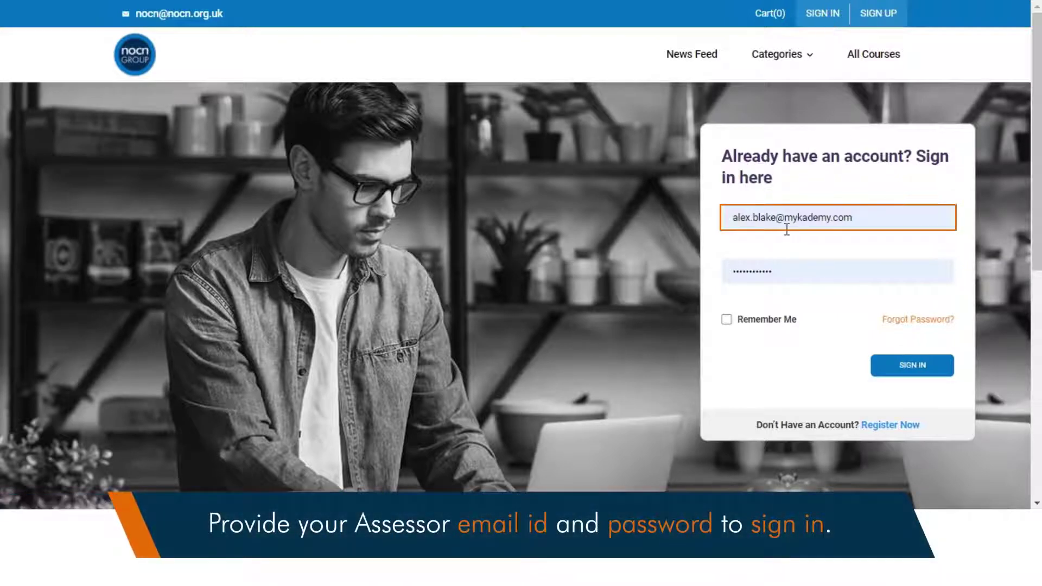
pyautogui.press('Tab')
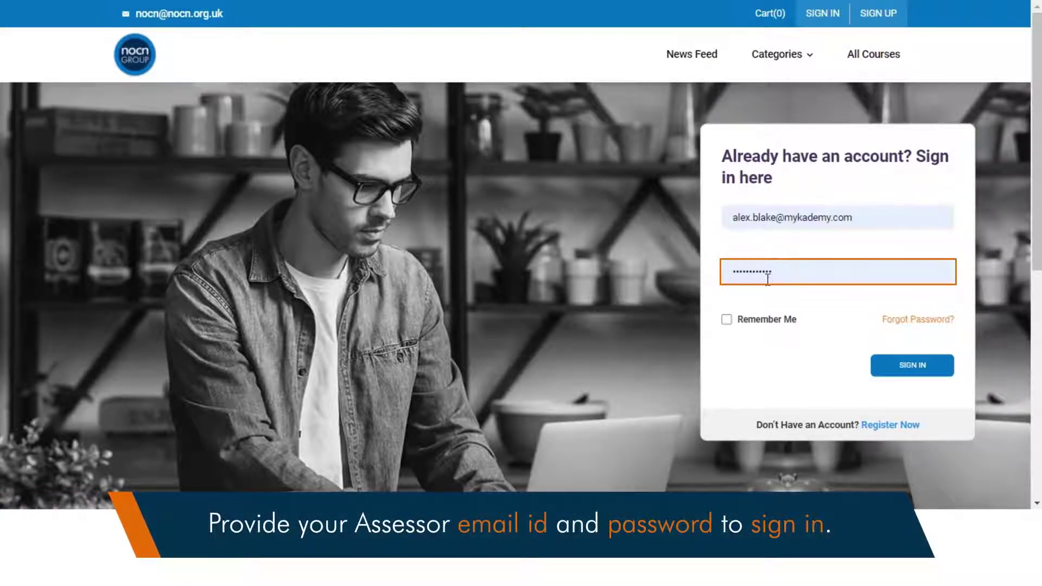
pyautogui.click(834, 322)
pyautogui.click(894, 371)
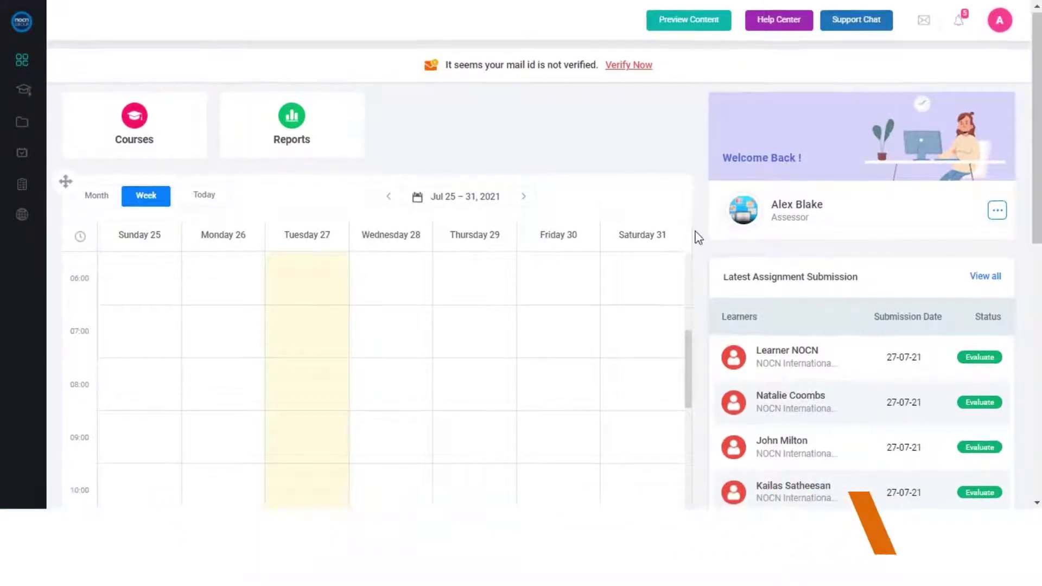
pyautogui.scroll(-1, 696, 237)
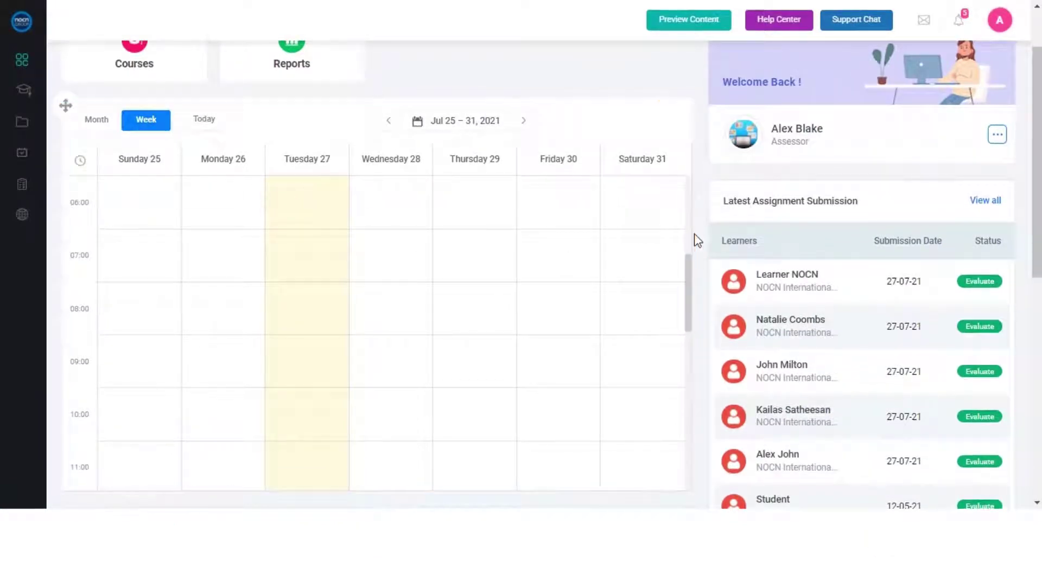
pyautogui.scroll(-1, 695, 239)
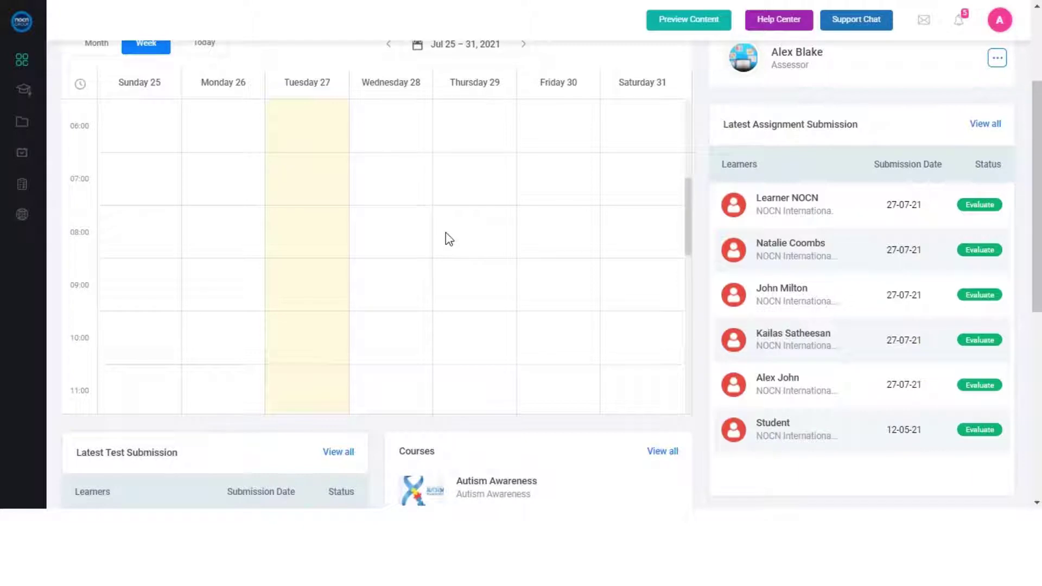
pyautogui.scroll(-2, 697, 250)
pyautogui.scroll(-1, 448, 367)
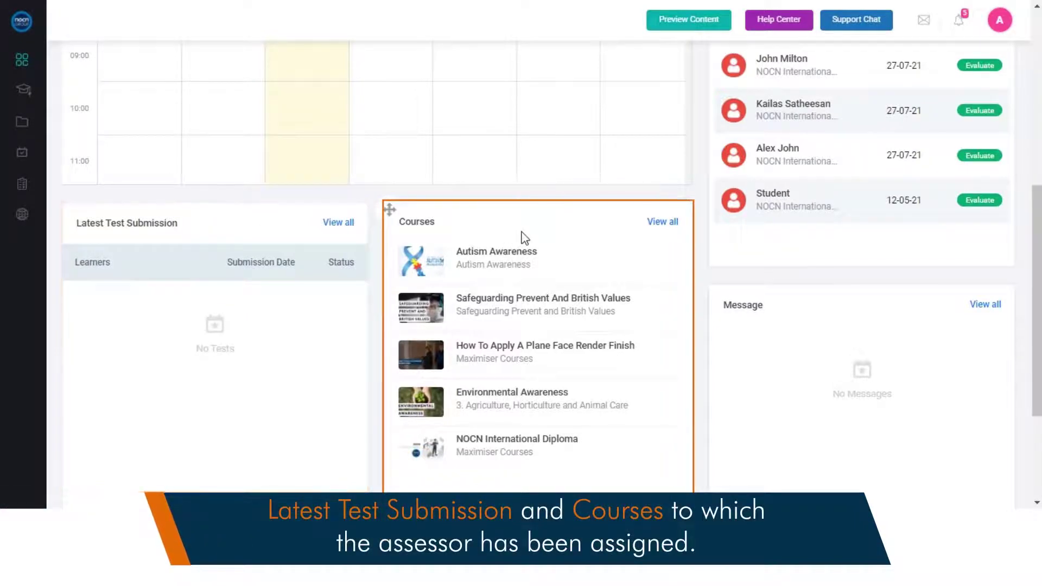
pyautogui.scroll(3, 666, 214)
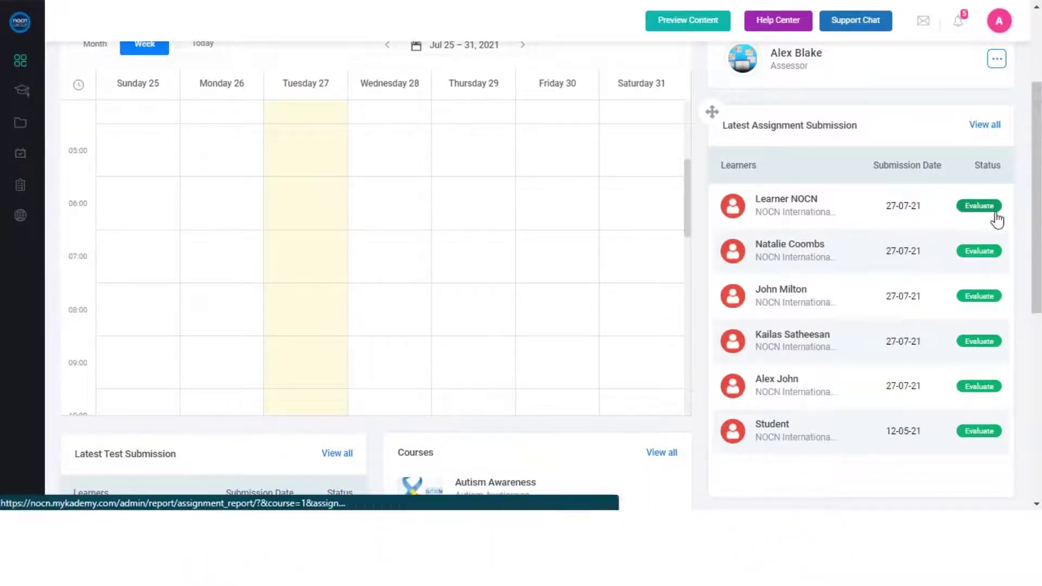
pyautogui.scroll(-4, 834, 330)
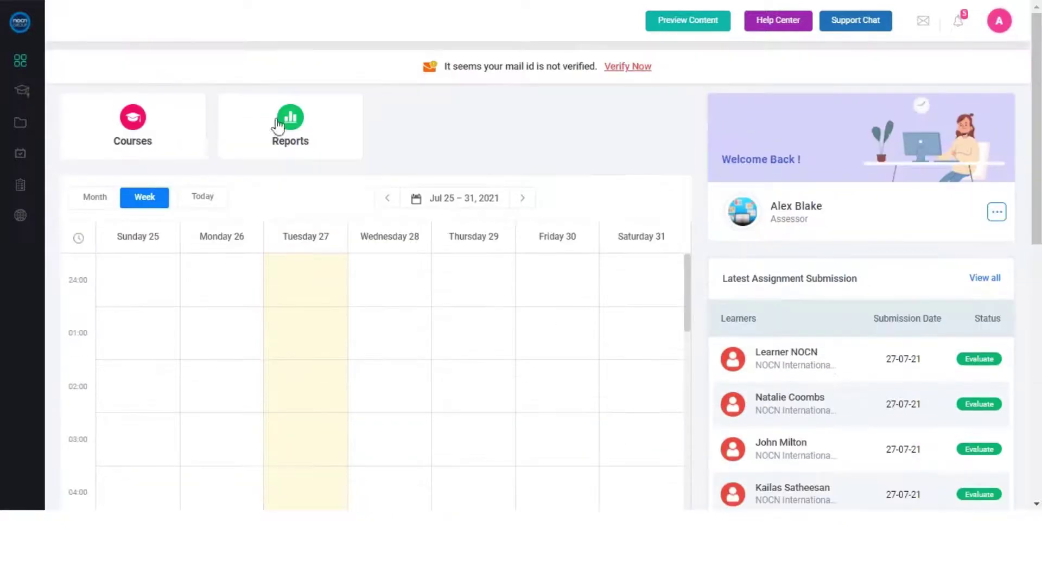
pyautogui.click(170, 143)
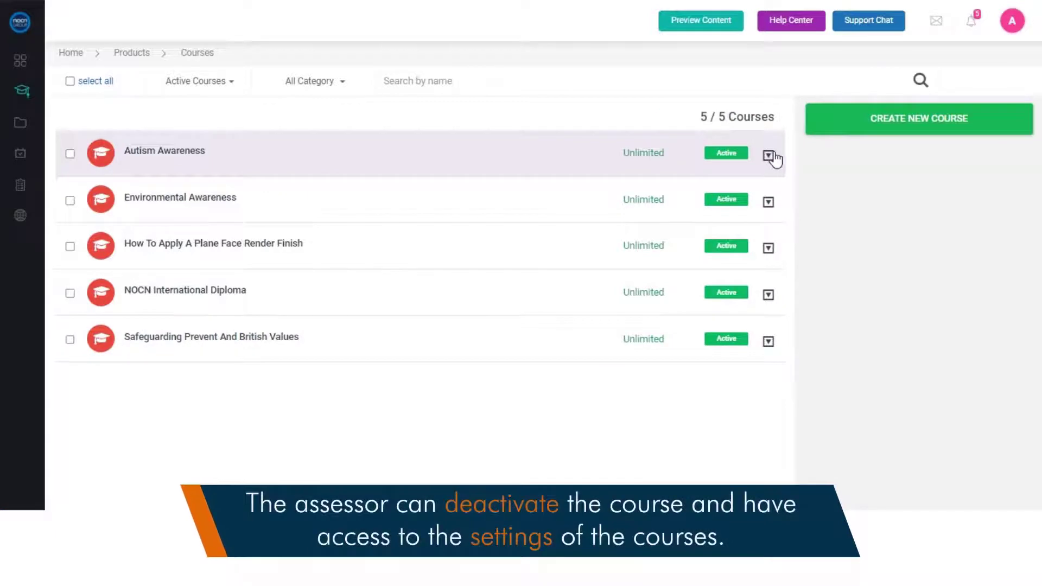
pyautogui.click(767, 156)
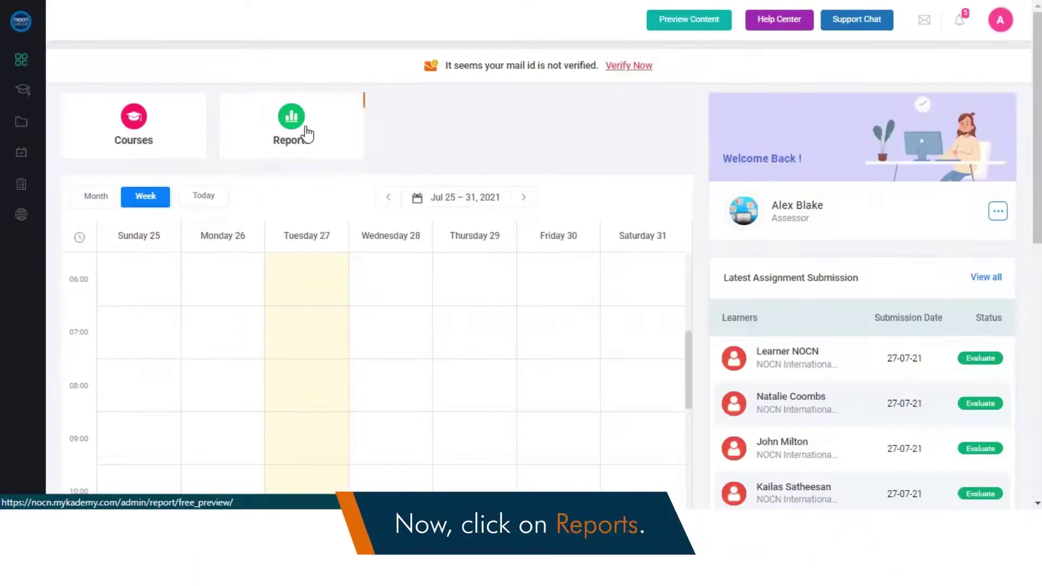
# In Assignment Report, select NOCN International Diploma and Assignment For Operations Management.
pyautogui.click(307, 133)
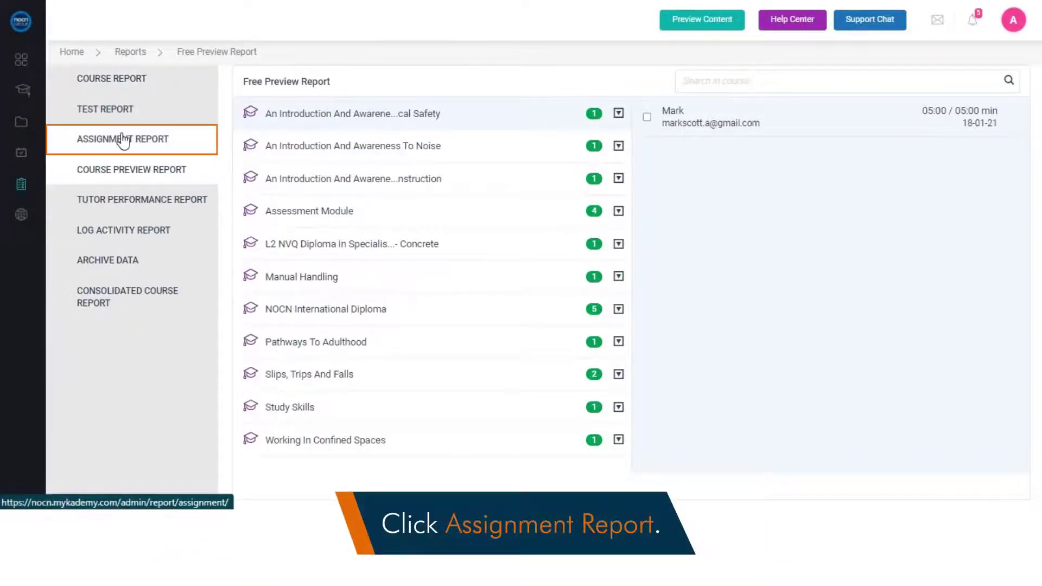
pyautogui.click(122, 140)
pyautogui.click(455, 265)
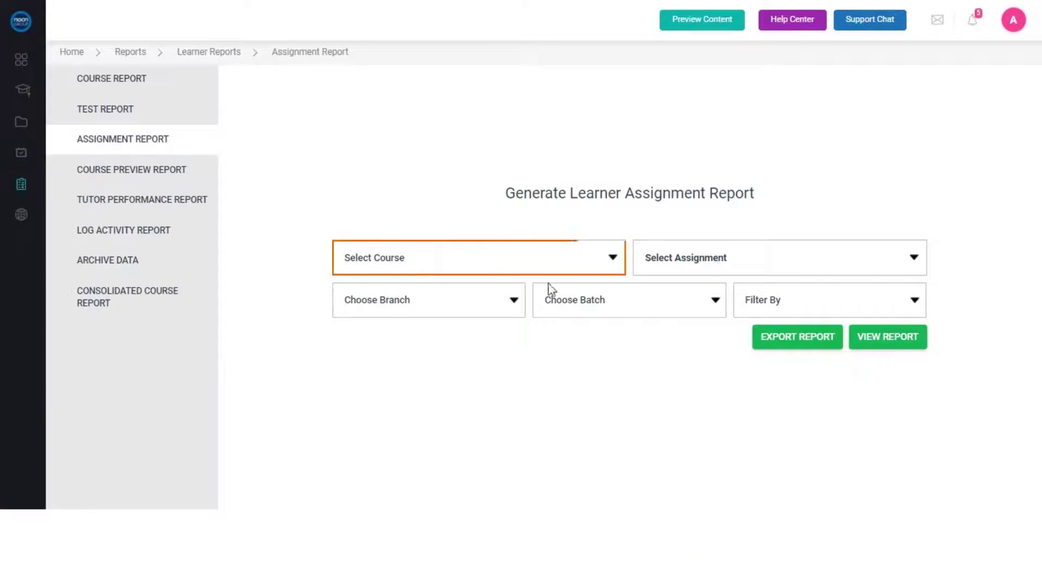
pyautogui.click(416, 294)
pyautogui.click(700, 260)
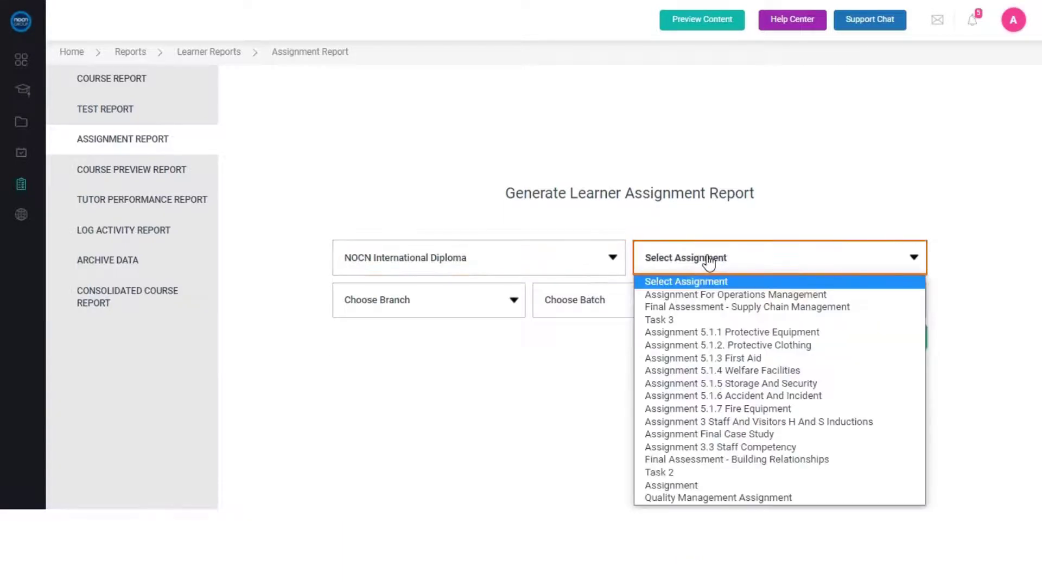
pyautogui.click(687, 294)
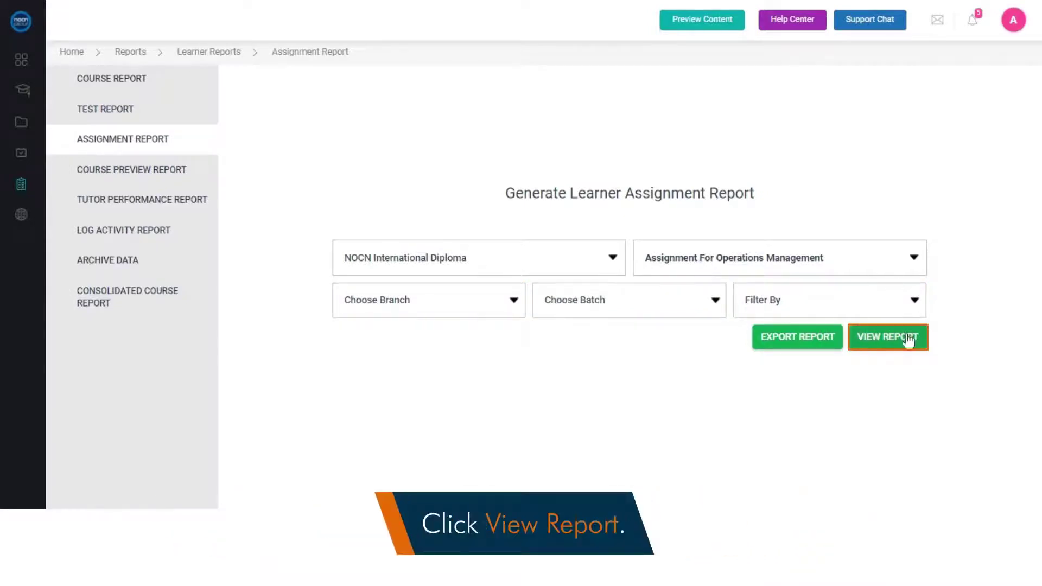
# Generate the report listing learner submissions for Assignment For Operations Management.
pyautogui.click(880, 343)
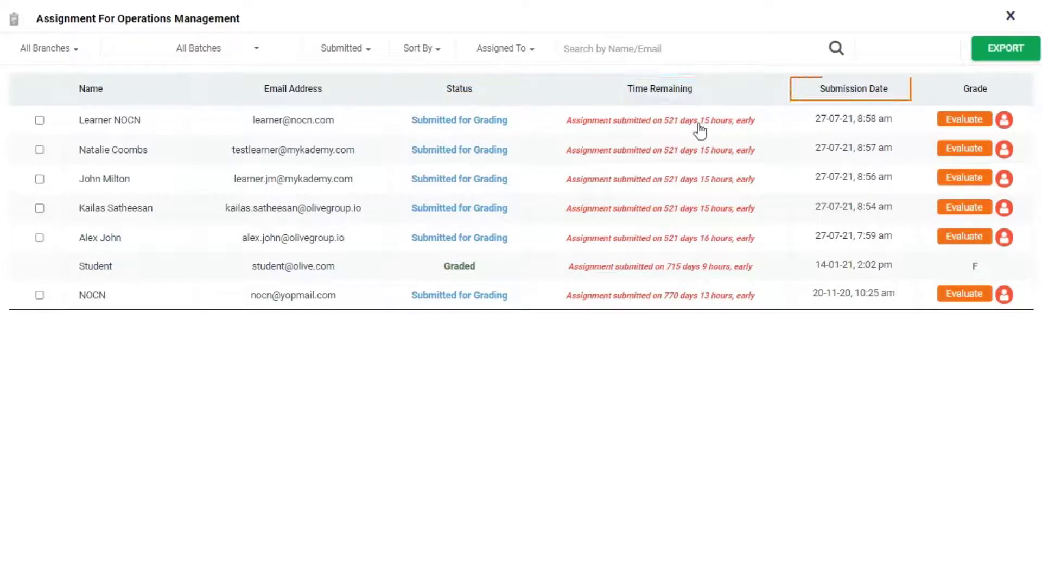
# Grade the first learner's submission with mark 50 and grade D.
pyautogui.click(961, 122)
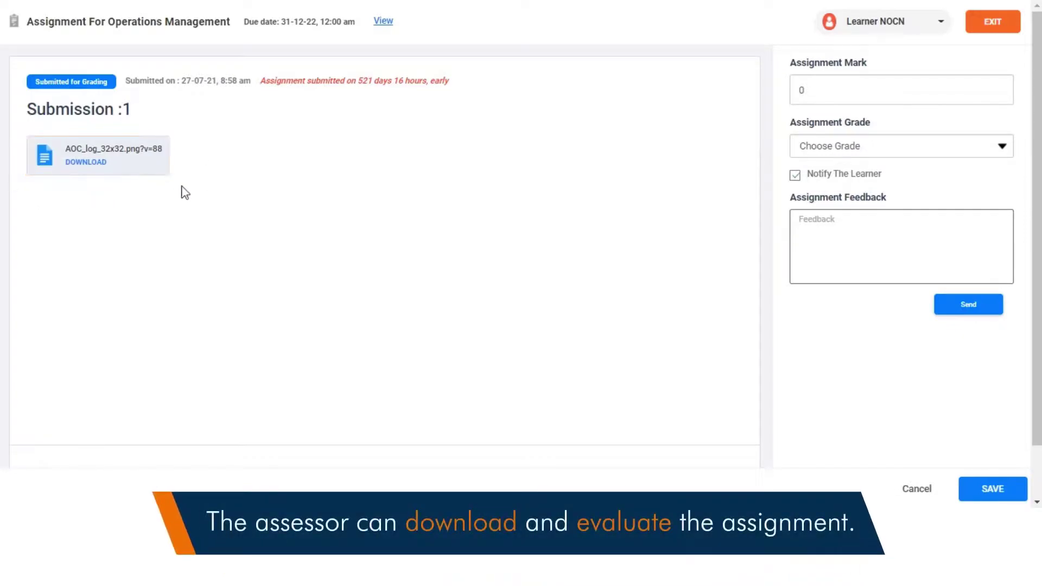
pyautogui.click(843, 93)
pyautogui.press('BackSpace')
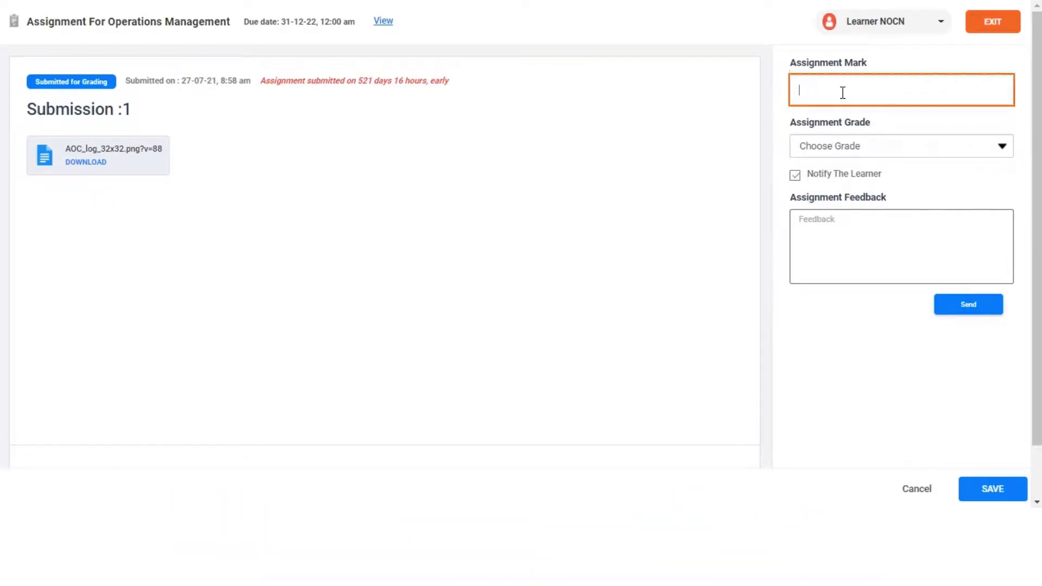
pyautogui.write('50')
pyautogui.click(850, 155)
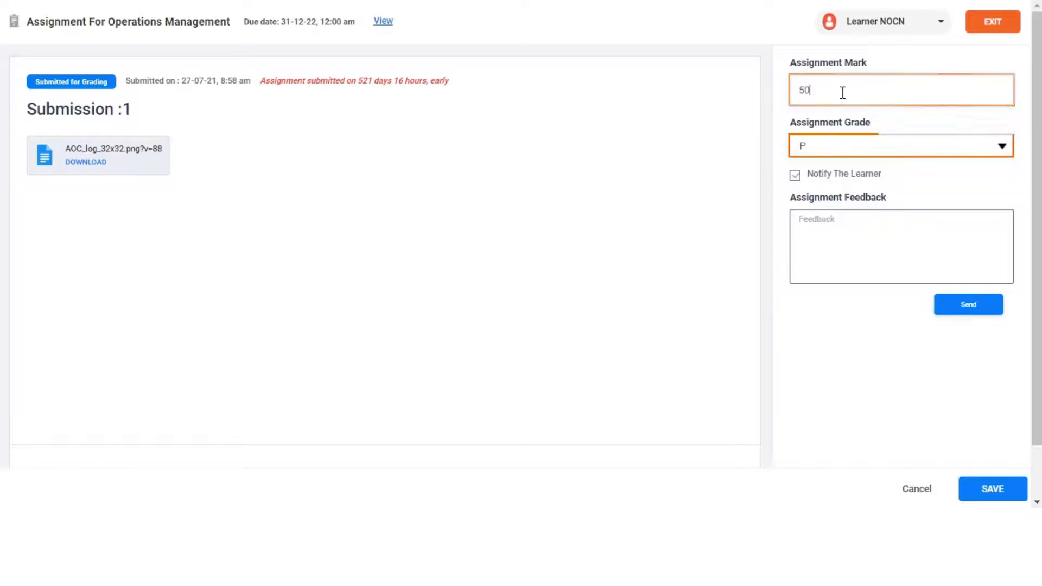
pyautogui.click(843, 151)
pyautogui.click(837, 179)
# Send feedback 'Very Good. Keep it up!', save the evaluation and return to submissions.
pyautogui.click(837, 237)
pyautogui.write('Very G')
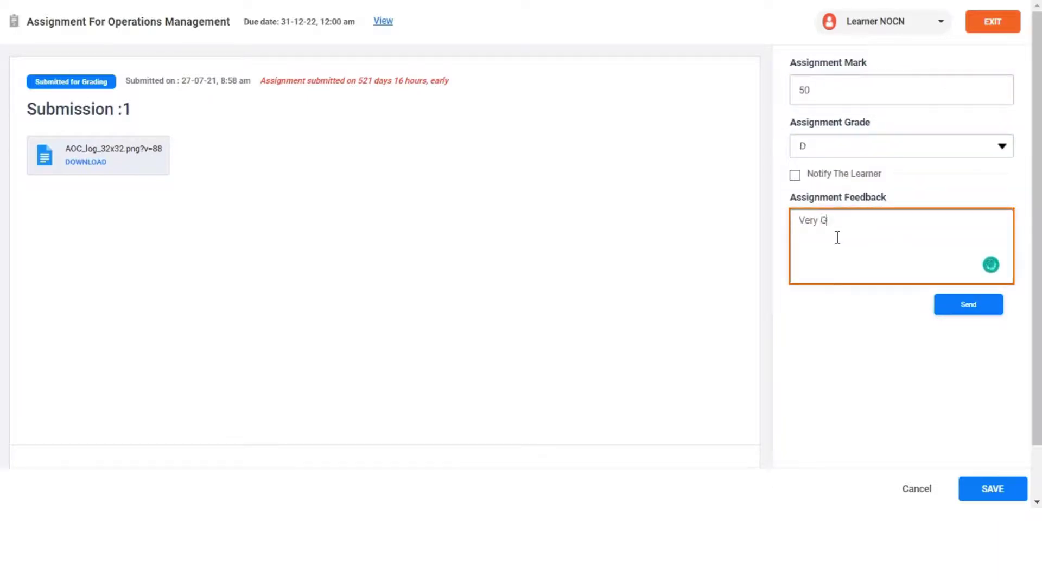
pyautogui.write('ood. Ke')
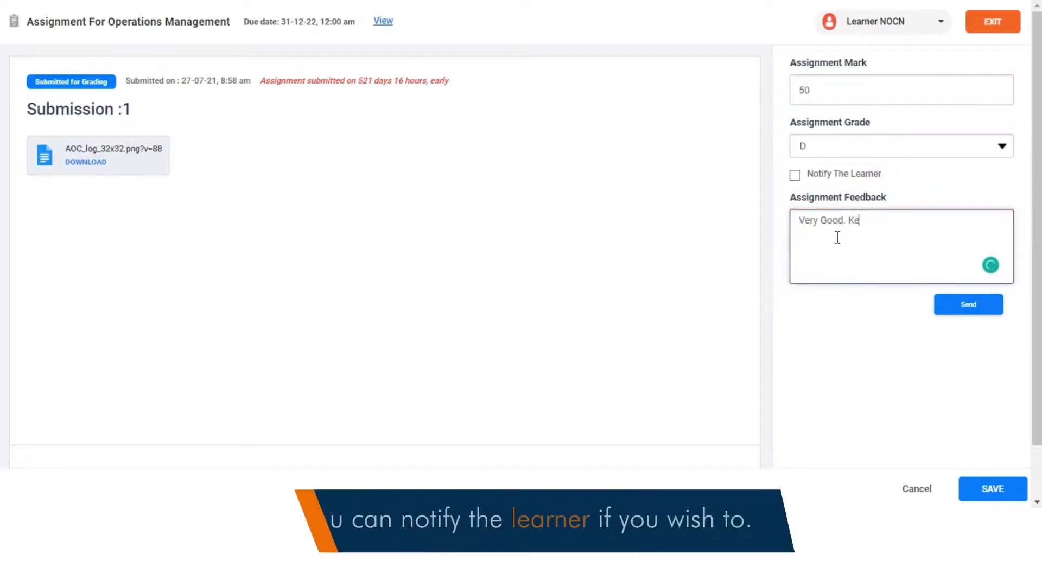
pyautogui.write('ep it up')
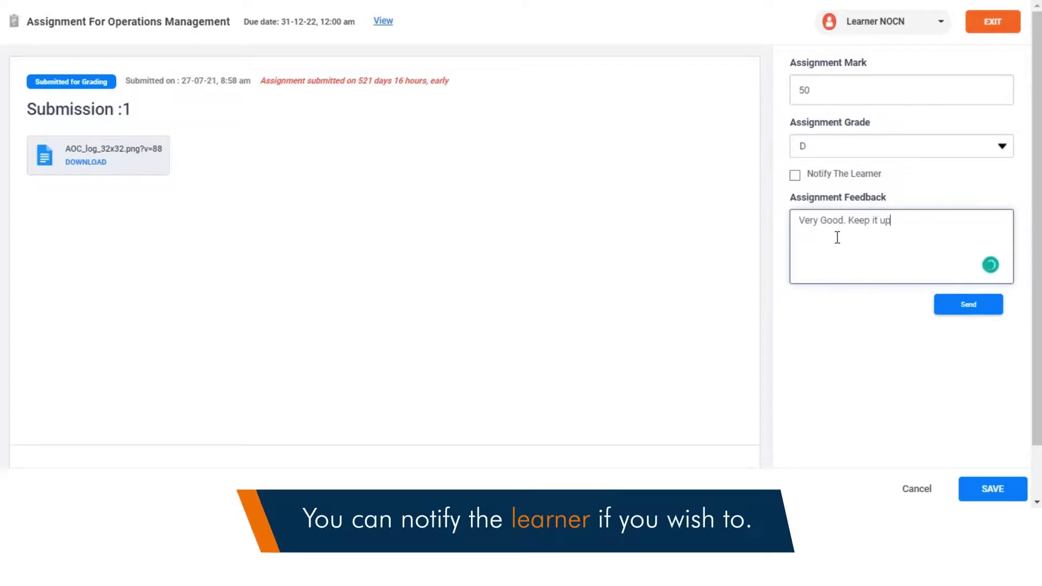
pyautogui.write('!')
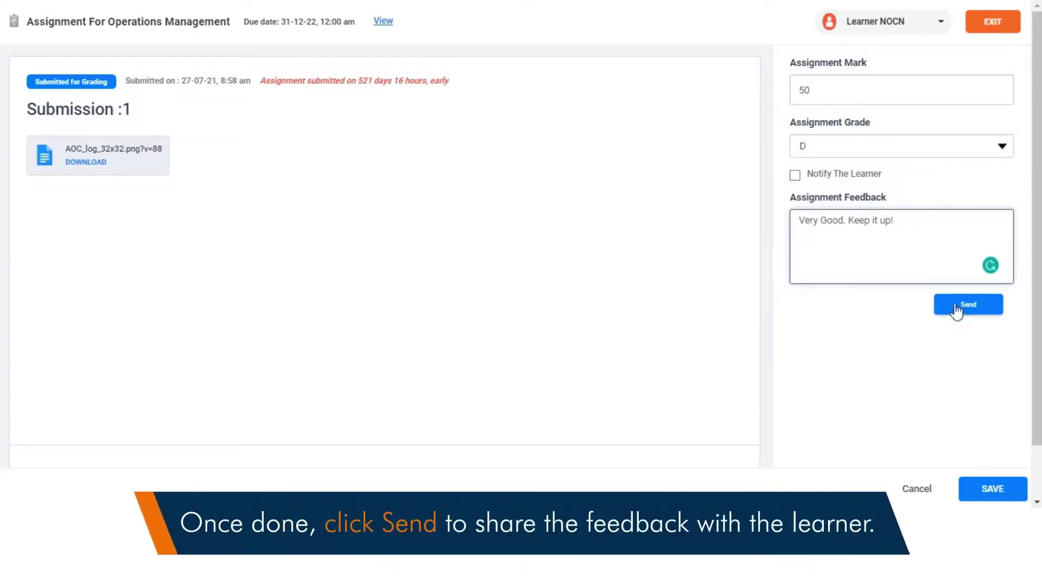
pyautogui.click(958, 311)
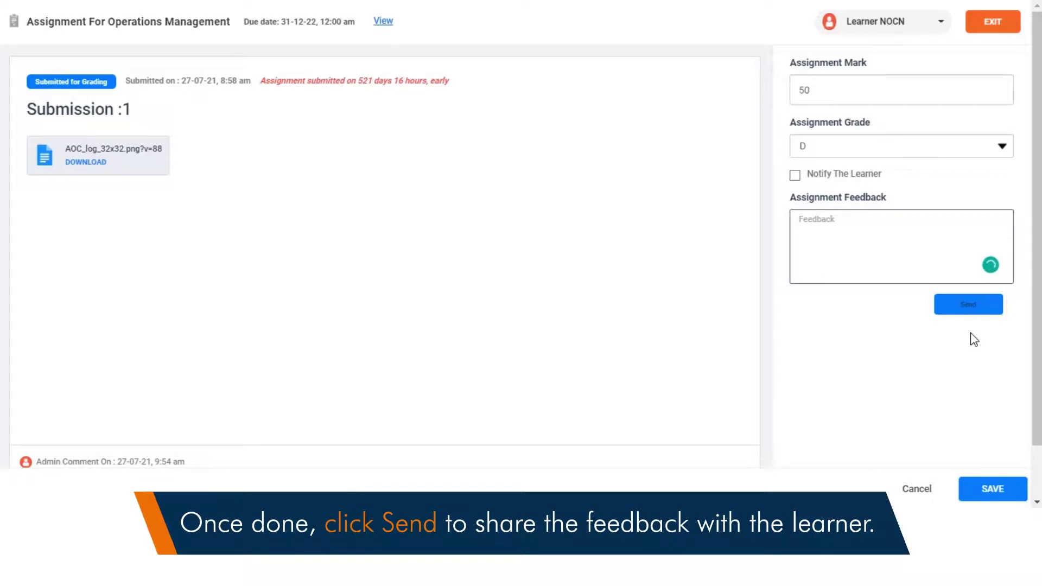
pyautogui.click(990, 490)
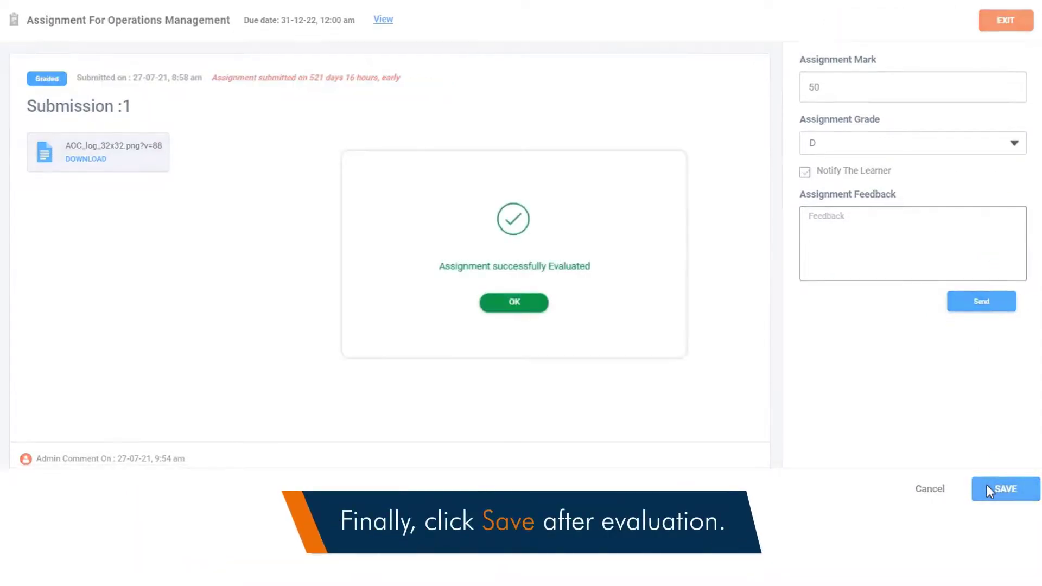
pyautogui.click(533, 302)
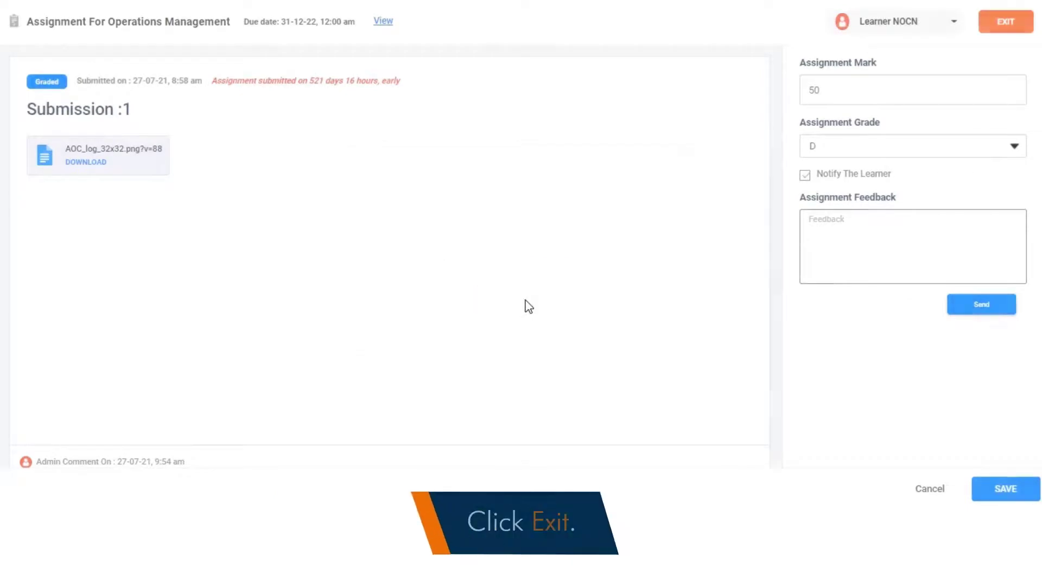
pyautogui.click(991, 24)
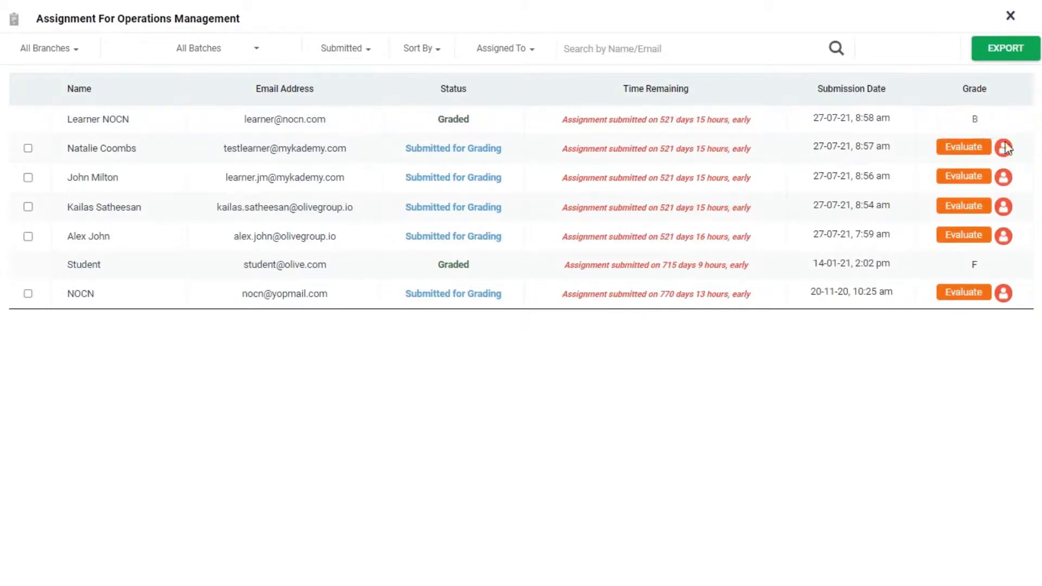
# Export the report with Phone and Email fields and save the Excel file.
pyautogui.click(1001, 51)
pyautogui.click(400, 219)
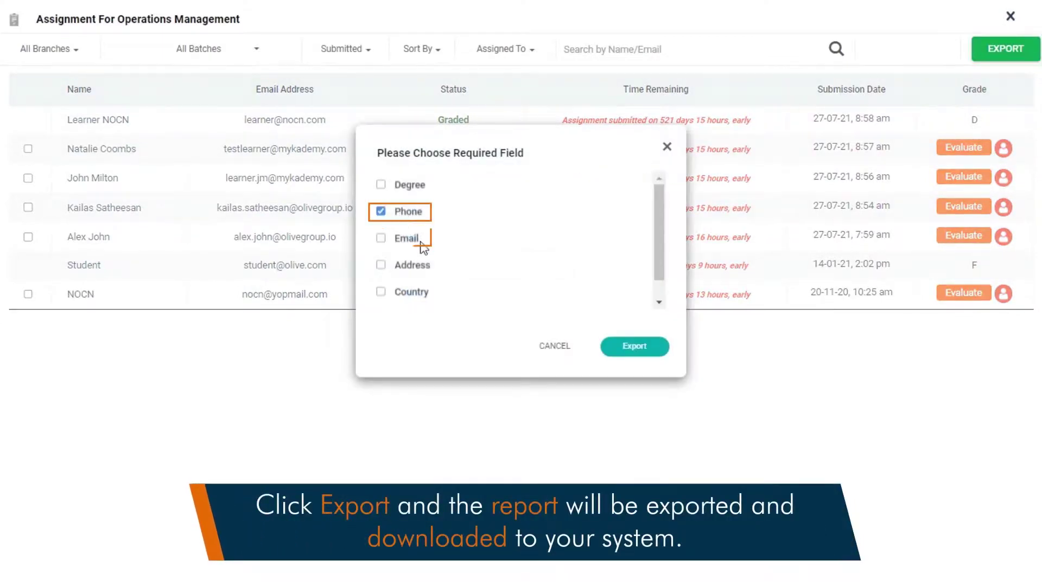
pyautogui.click(419, 241)
pyautogui.click(634, 346)
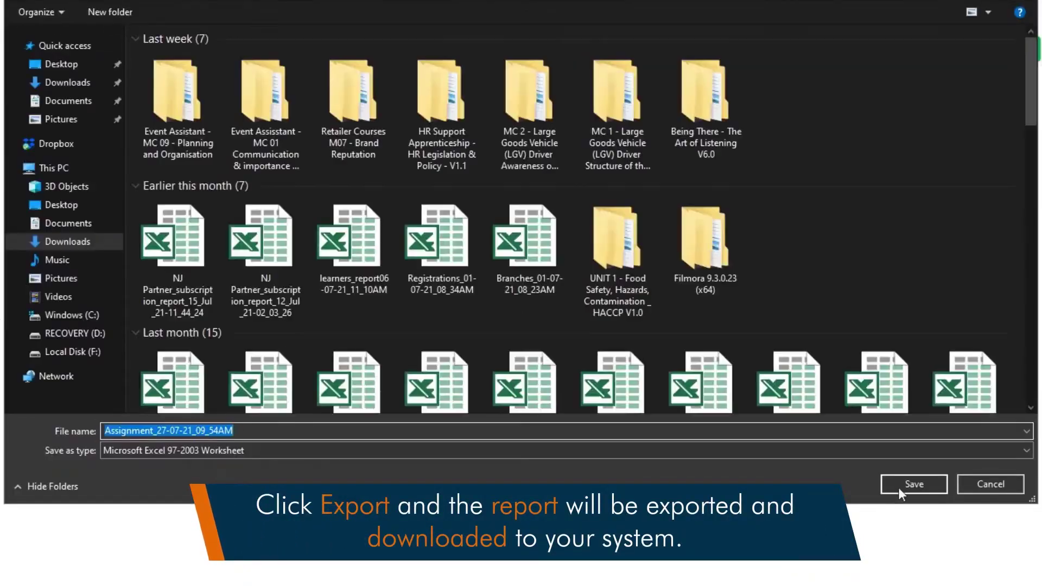
pyautogui.click(899, 487)
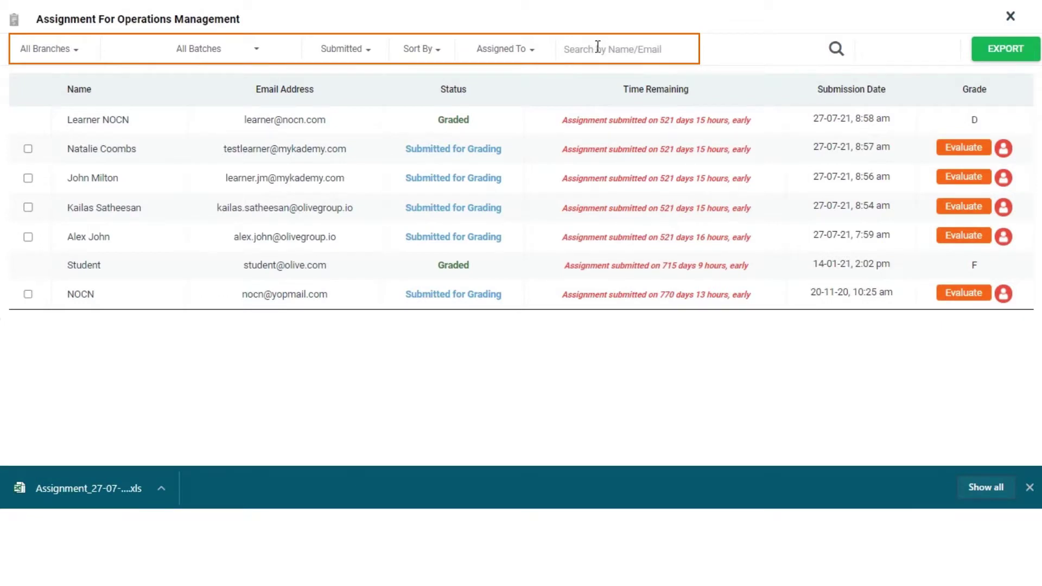
# Review Assigned To and Sort By options, then set the status filter to All students.
pyautogui.click(505, 55)
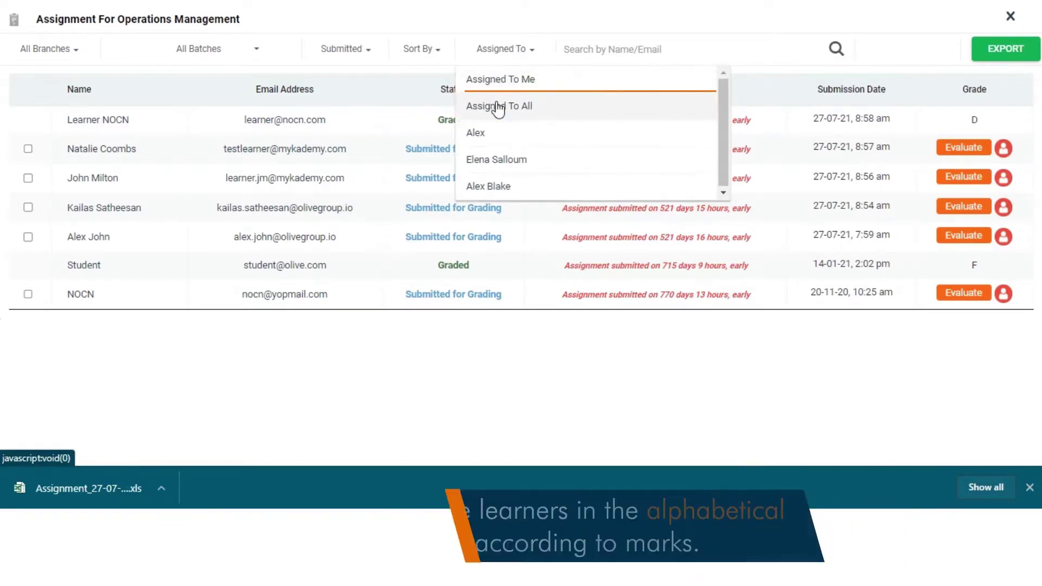
pyautogui.click(432, 52)
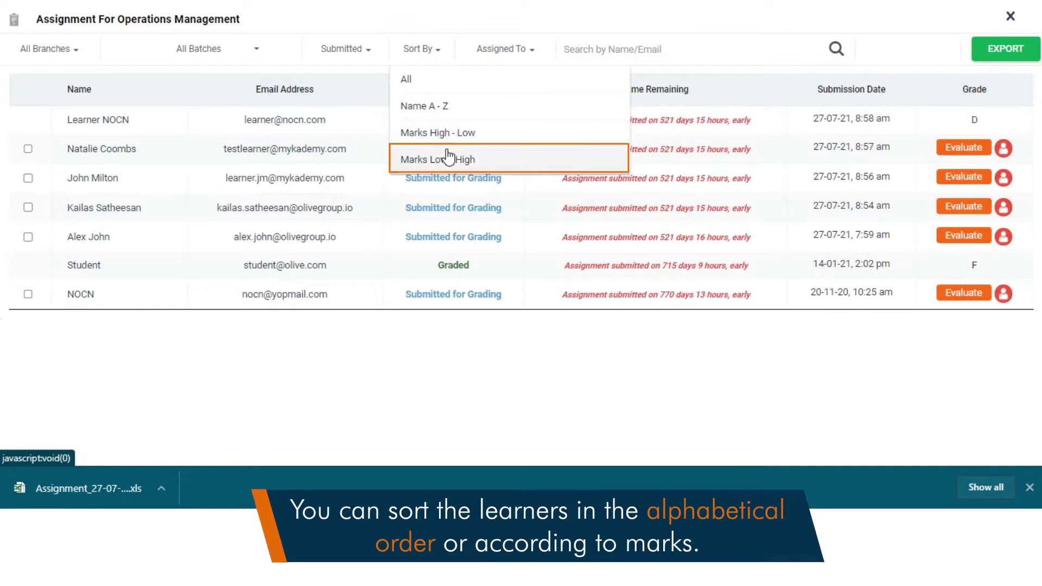
pyautogui.click(354, 50)
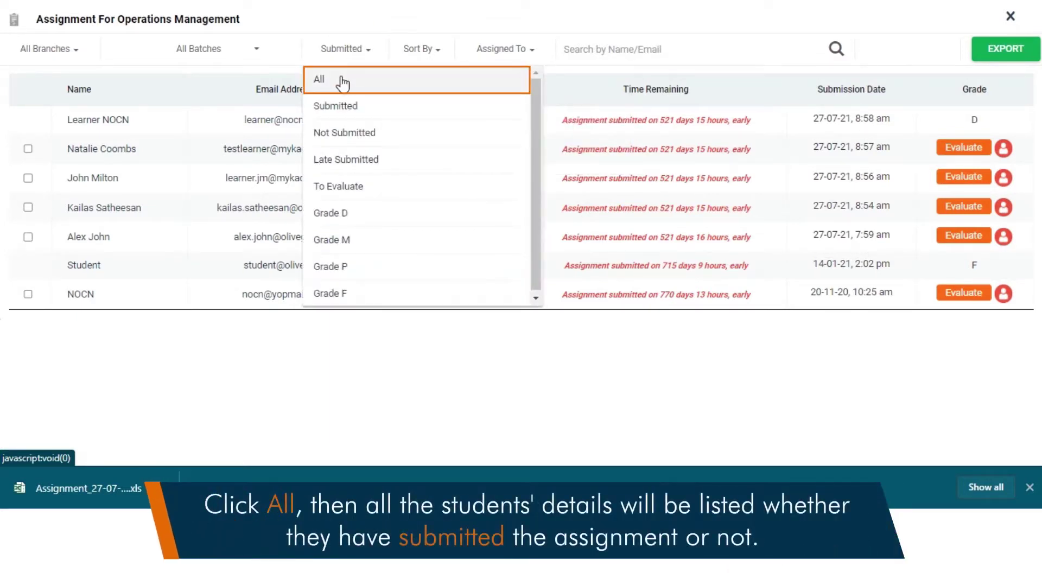
pyautogui.click(343, 83)
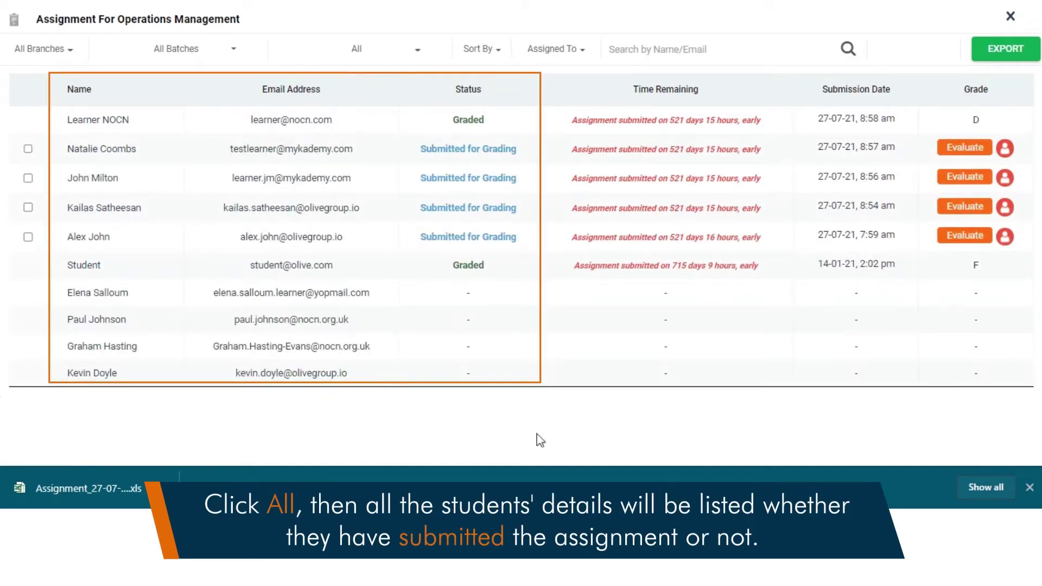
# Filter the list to Submitted learners only, leaving All Branches unchanged.
pyautogui.click(356, 49)
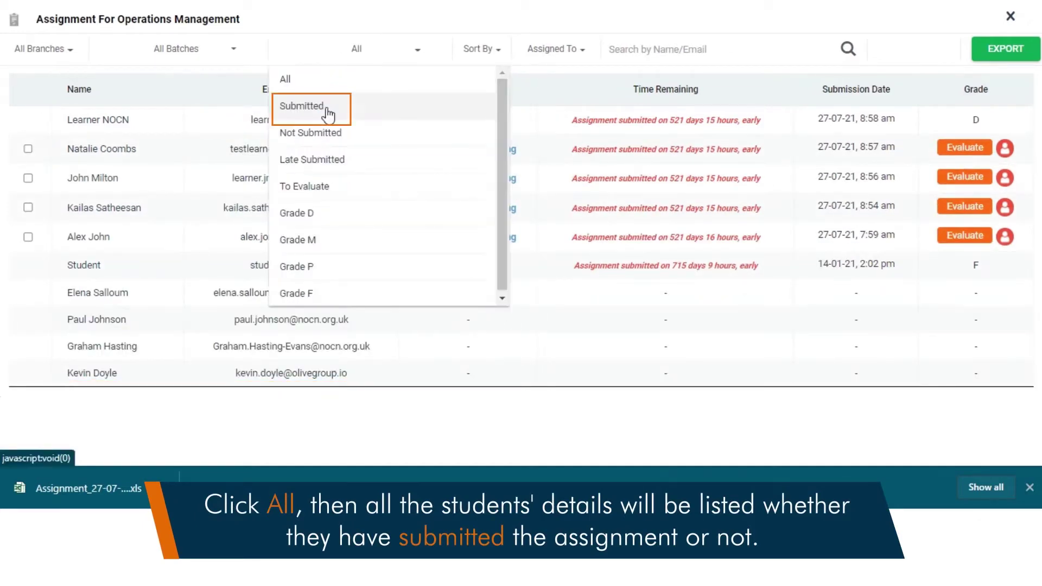
pyautogui.click(326, 108)
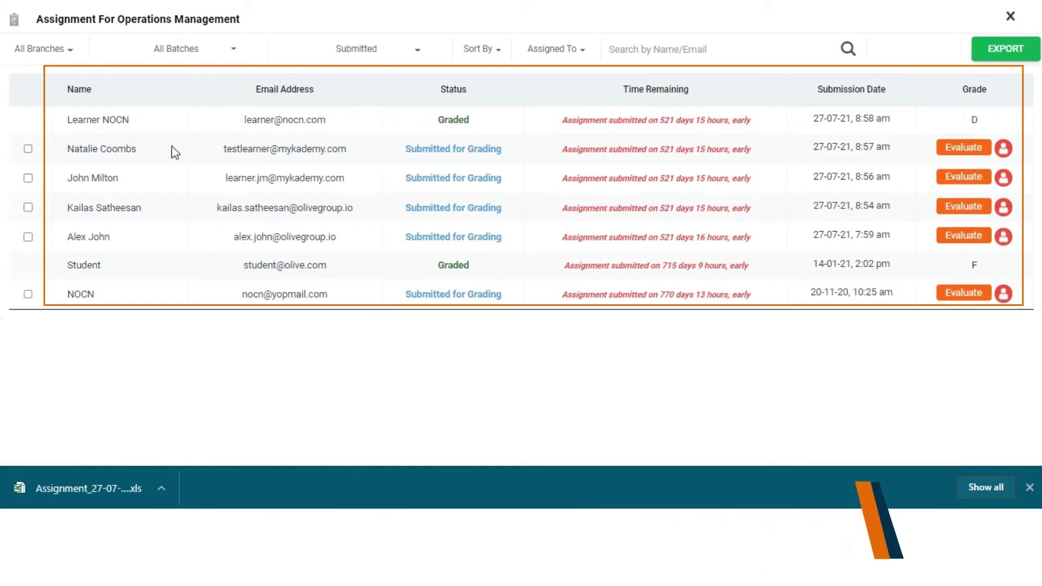
pyautogui.click(61, 52)
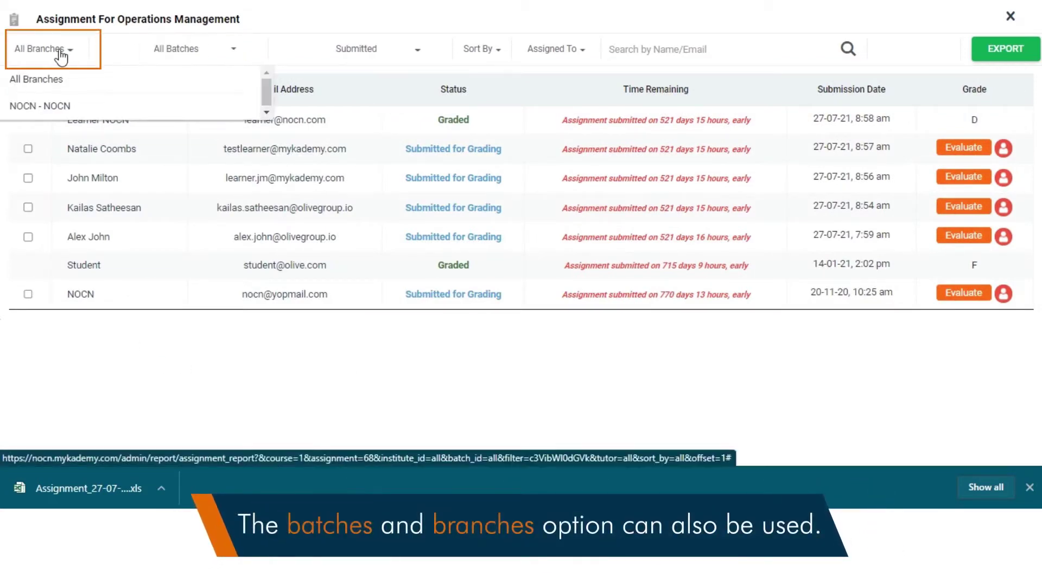
pyautogui.click(61, 52)
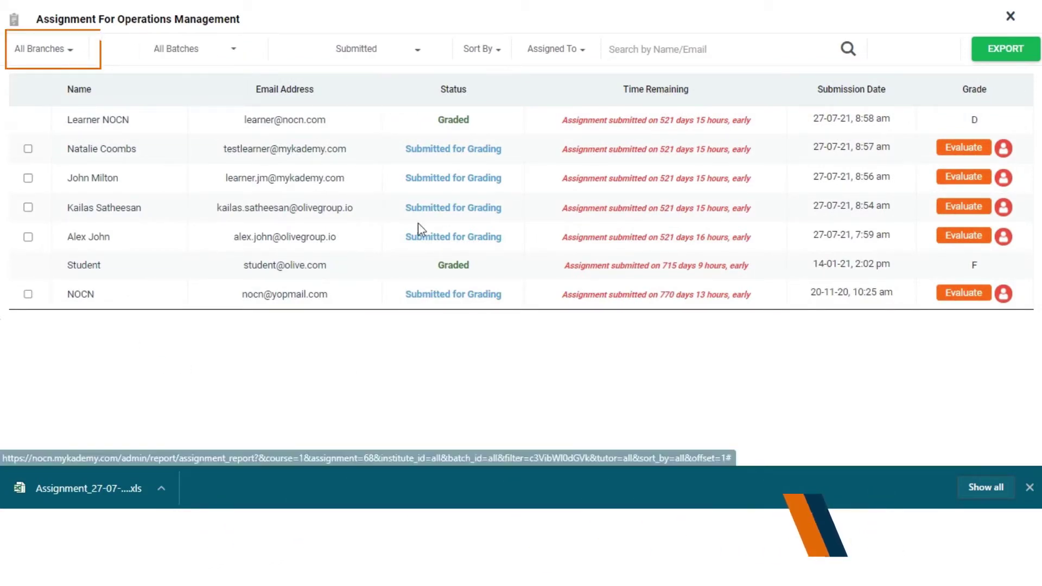